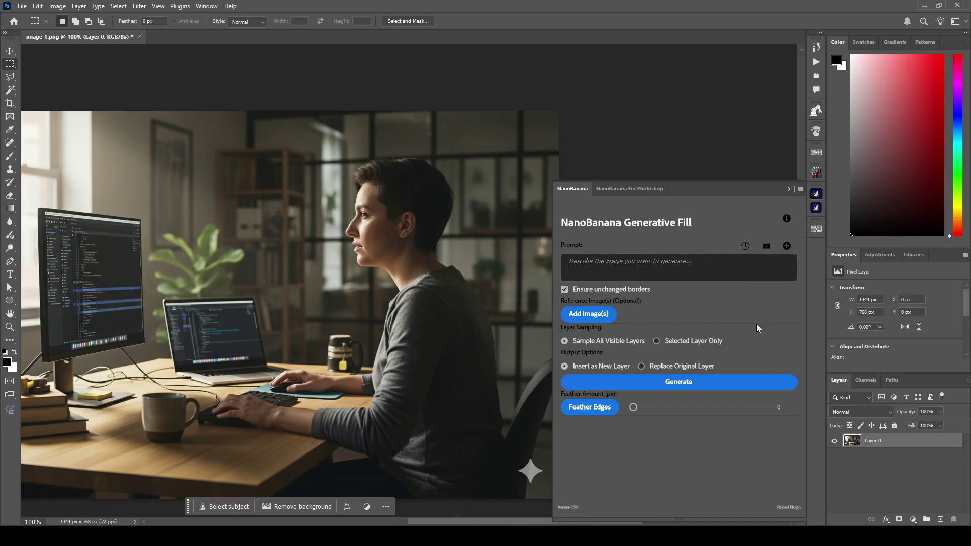
Delete the 'Draw a bilaterally symmetrical…' anatomy prompt from the NanoBanana prompt history
left_click(745, 246)
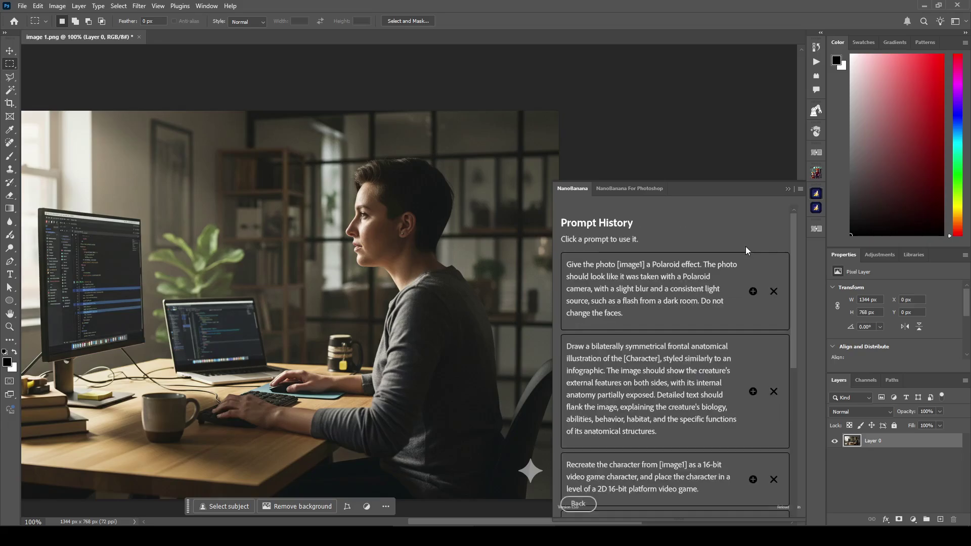
scroll(687, 285, "down", 5)
scroll(687, 285, "down", 2)
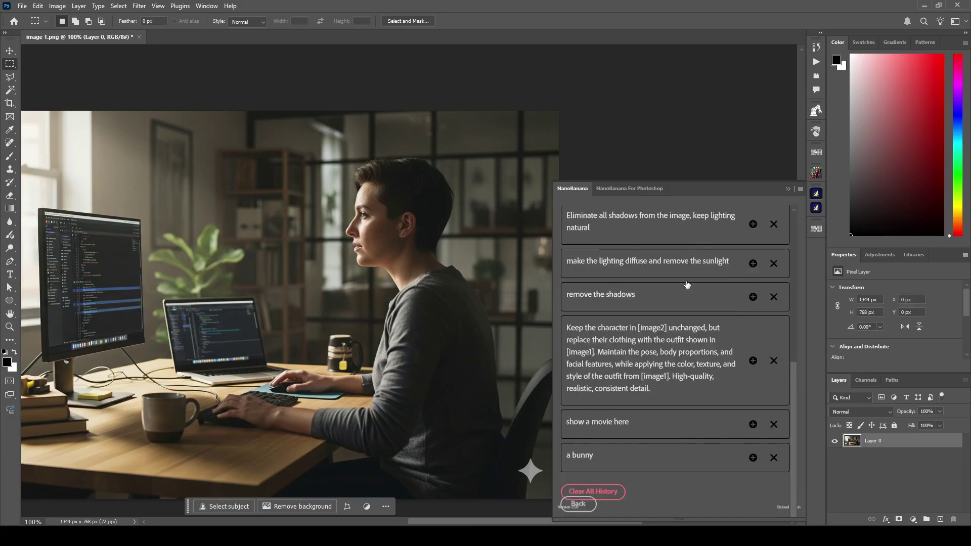
scroll(703, 311, "up", 6)
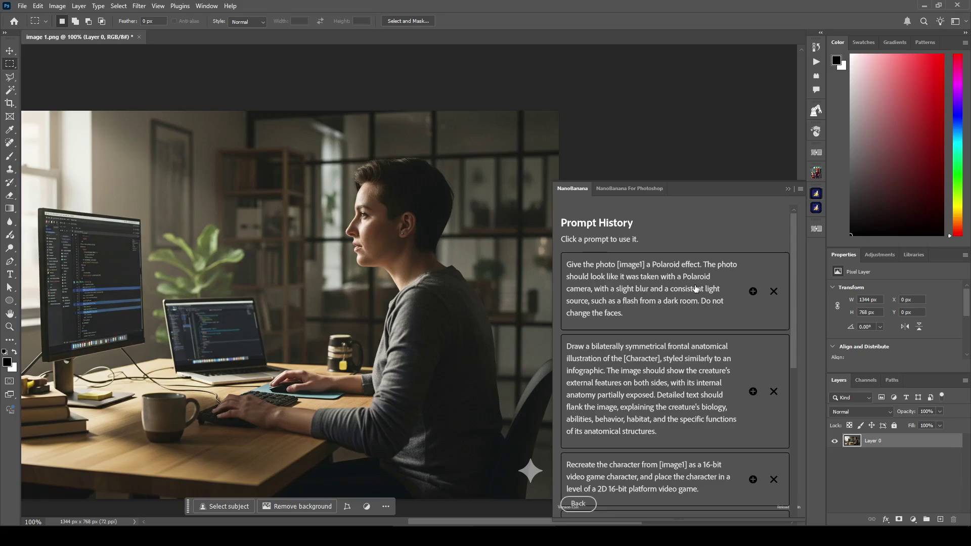
scroll(702, 282, "down", 2)
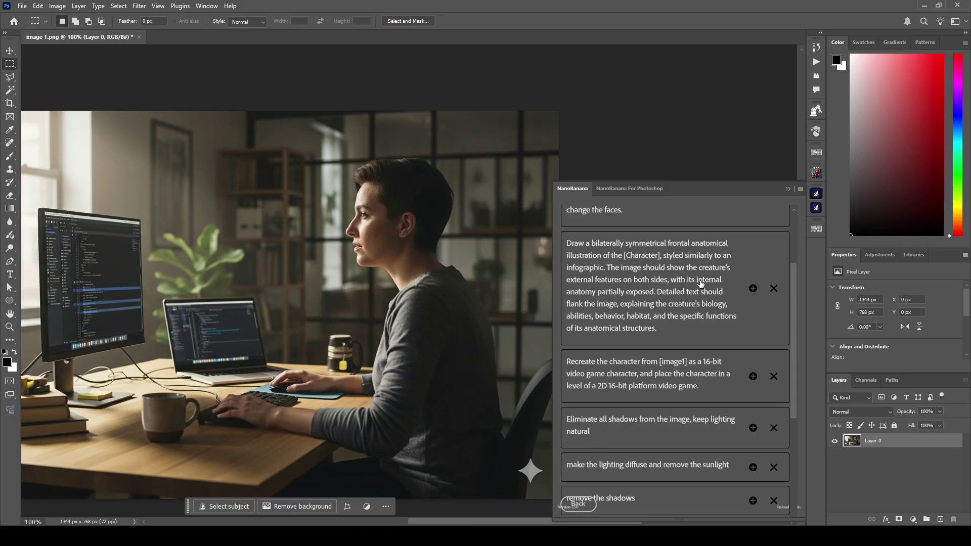
scroll(701, 284, "down", 1)
scroll(701, 284, "up", 3)
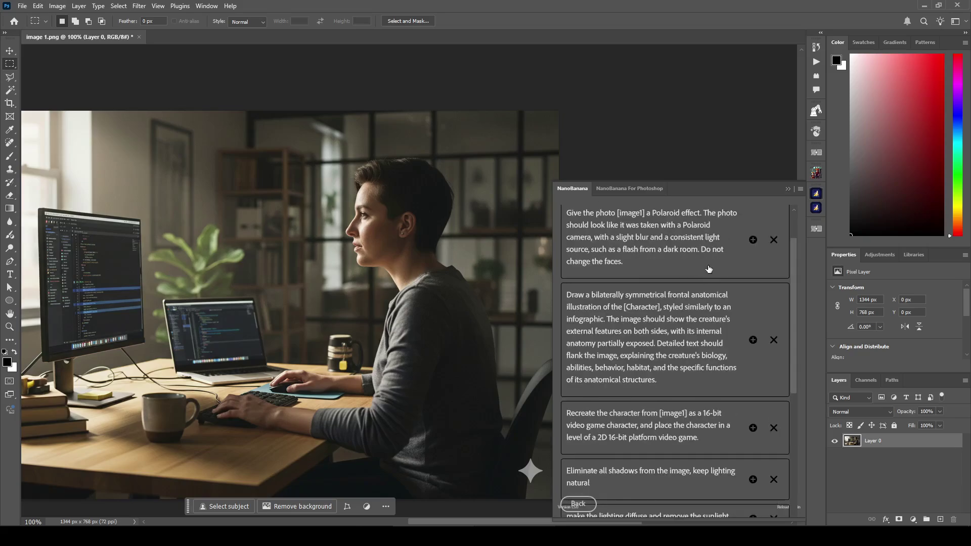
scroll(774, 364, "down", 1)
left_click(773, 340)
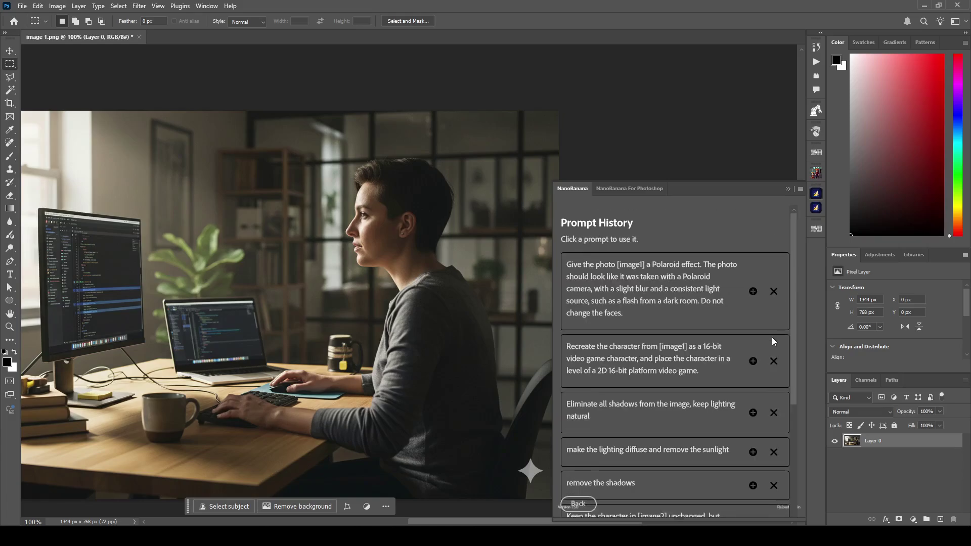
Start adding the Polaroid prompt as a new prompt, cancel, and return to Generative Fill
left_click(752, 292)
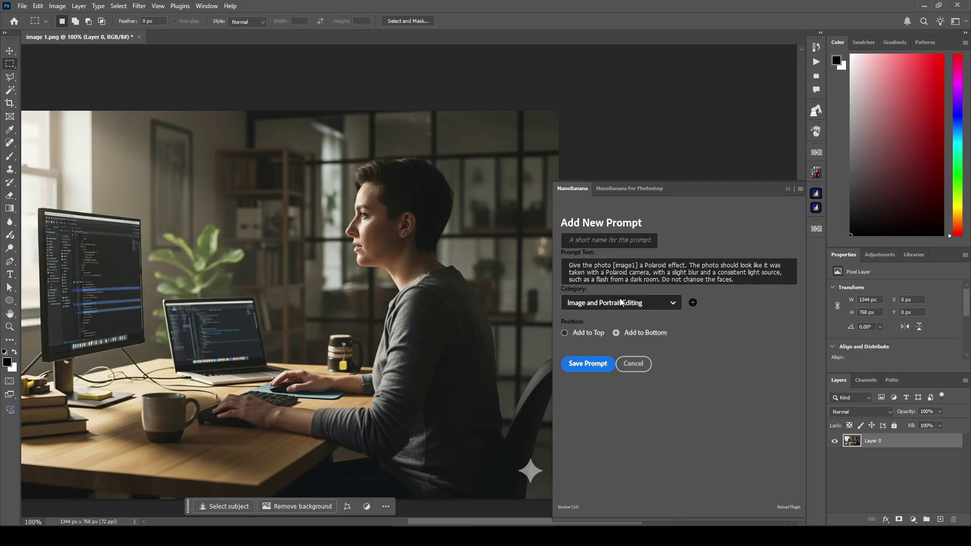
left_click(647, 365)
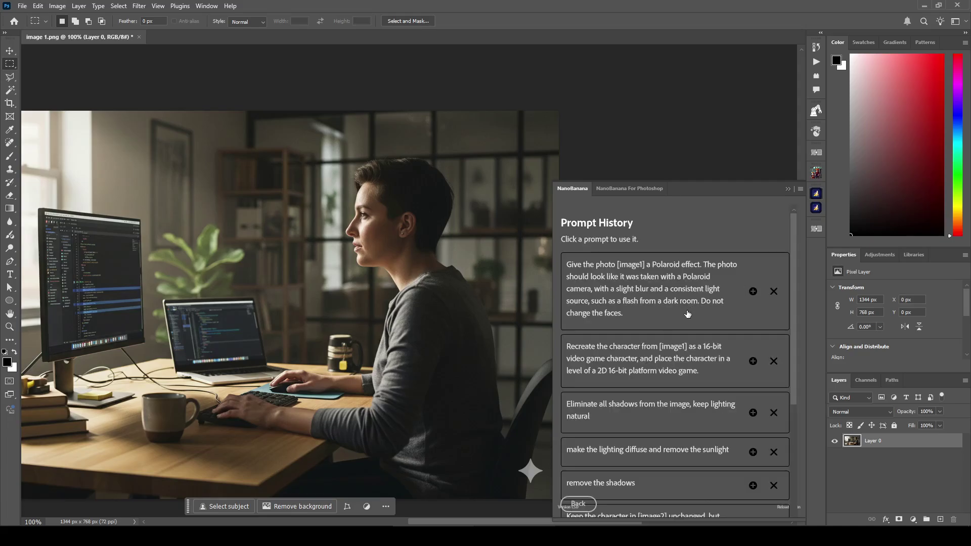
left_click(570, 505)
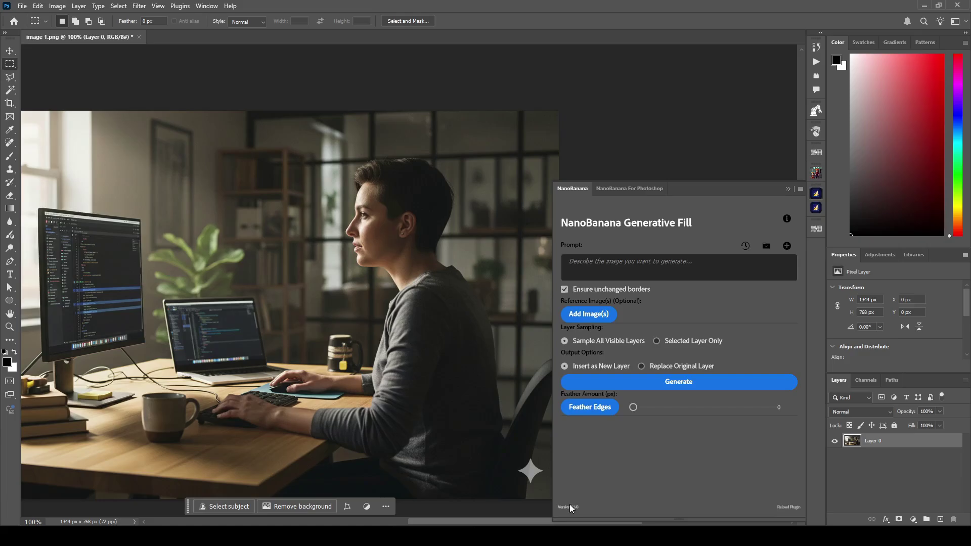
Open the Prompt Library and expand Image and Portrait Editing to browse its prompts
left_click(766, 246)
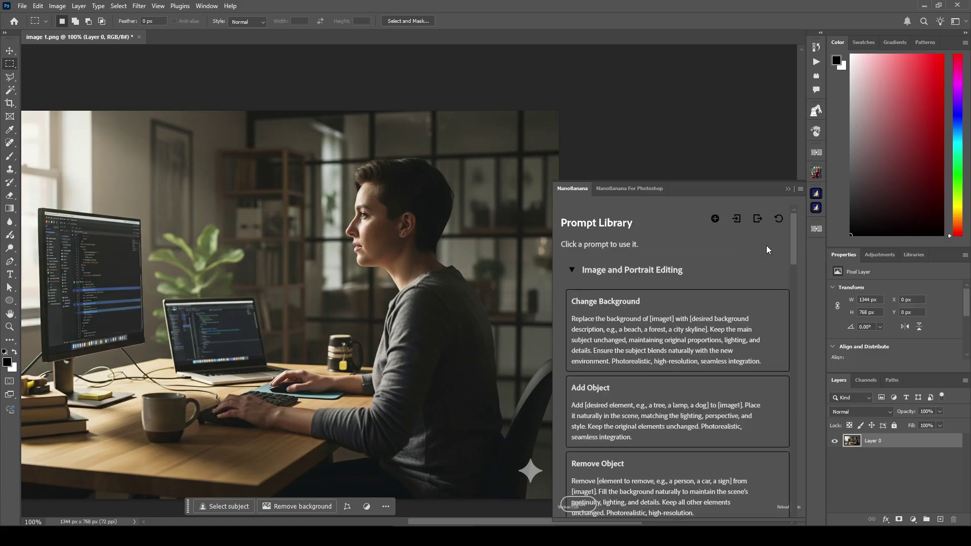
left_click(667, 272)
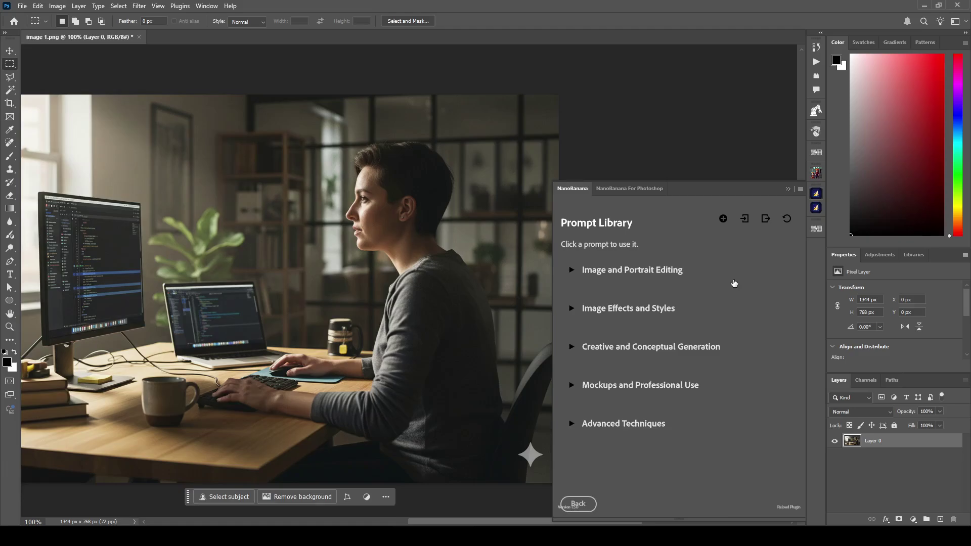
left_click(609, 270)
scroll(684, 283, "down", 7)
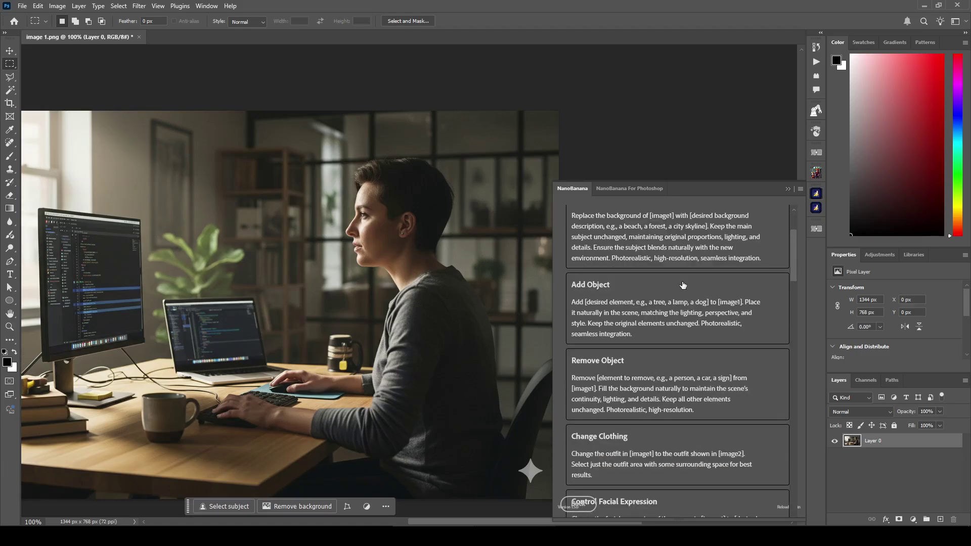
scroll(683, 284, "up", 8)
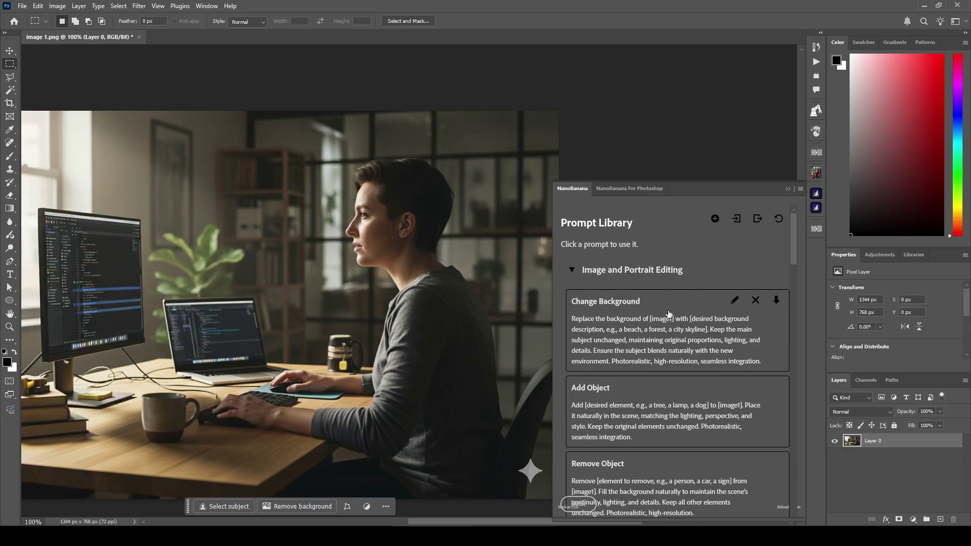
Collapse and re-expand Image and Portrait Editing, scrolling through Change Background, Add Object and more
left_click(611, 273)
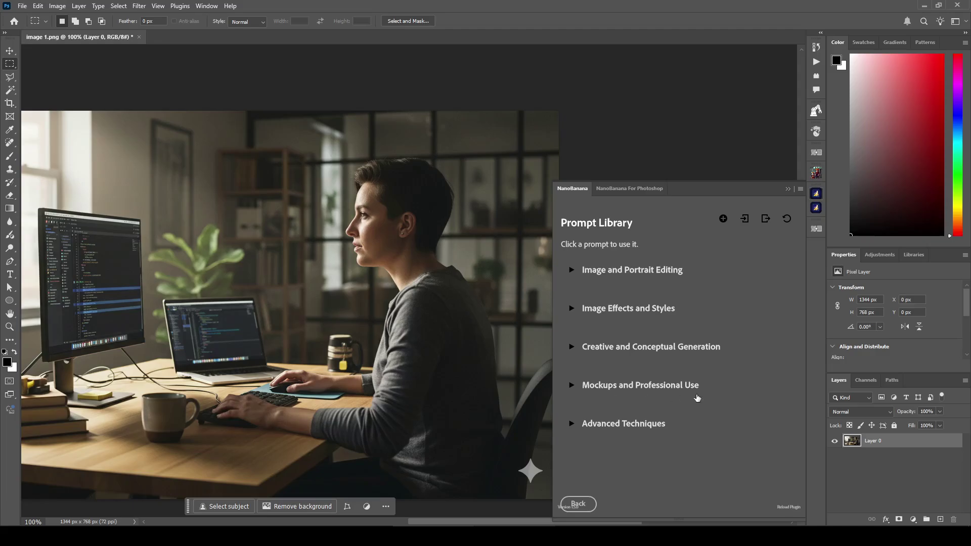
left_click(571, 270)
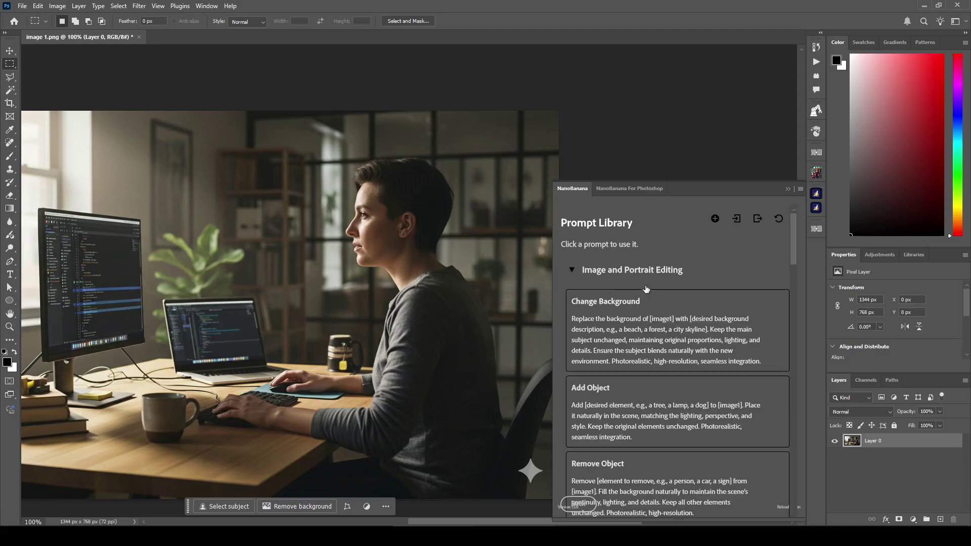
scroll(675, 309, "down", 1)
scroll(675, 308, "down", 15)
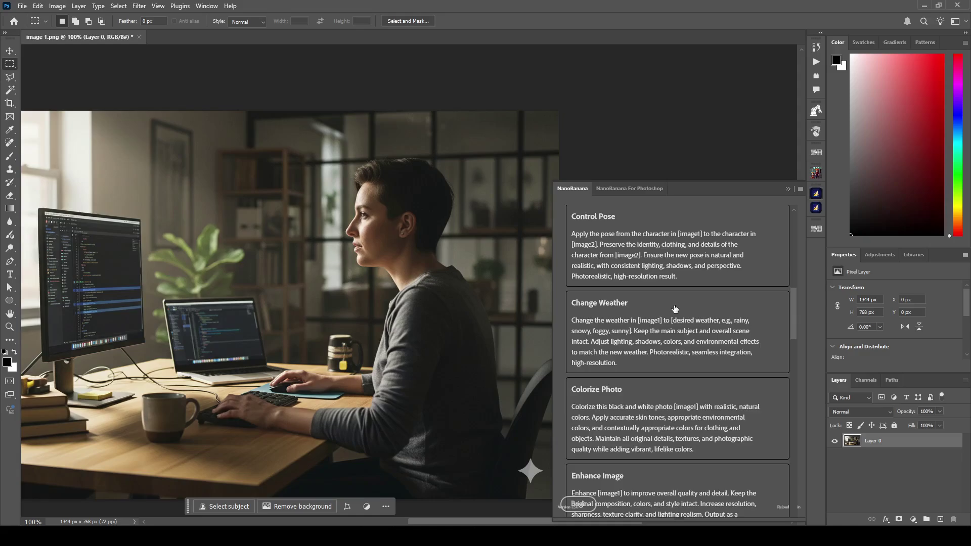
scroll(675, 309, "down", 4)
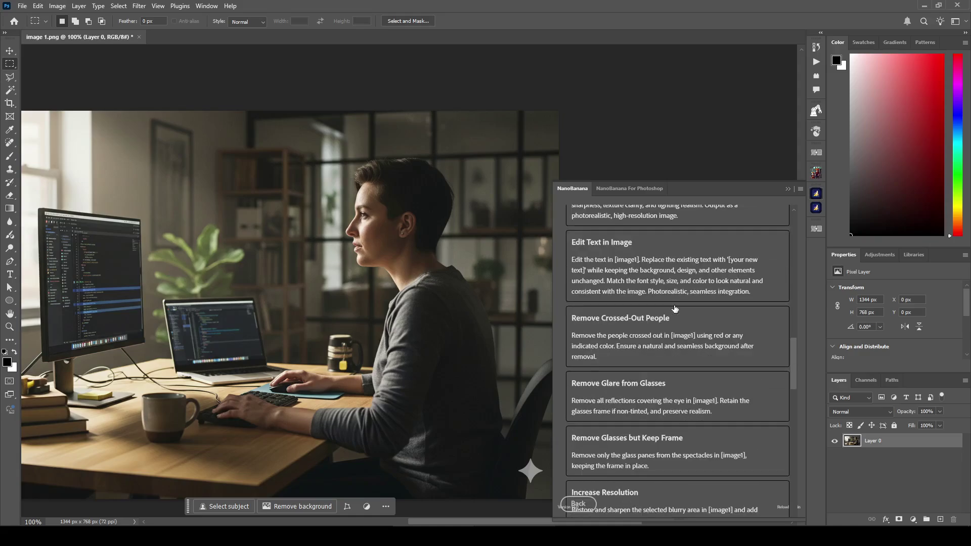
scroll(675, 308, "down", 7)
scroll(675, 309, "down", 5)
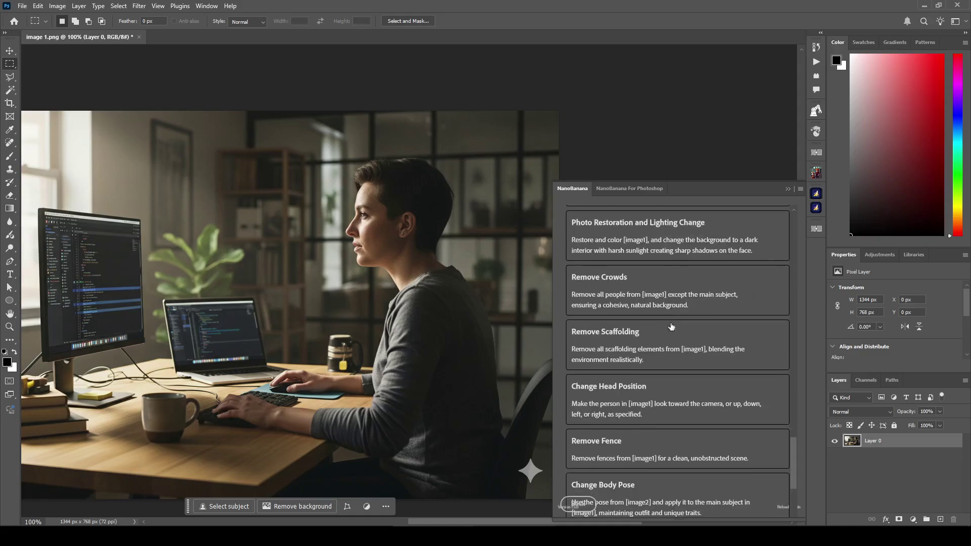
scroll(662, 315, "up", 20)
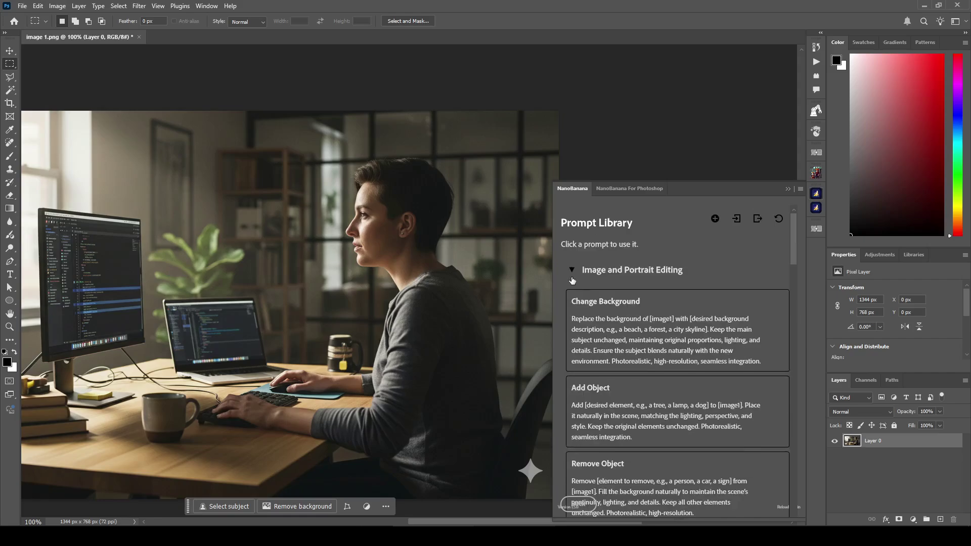
Switch to Image Effects and Styles and load the 16-Bit Video Game prompt into Generative Fill
left_click(572, 269)
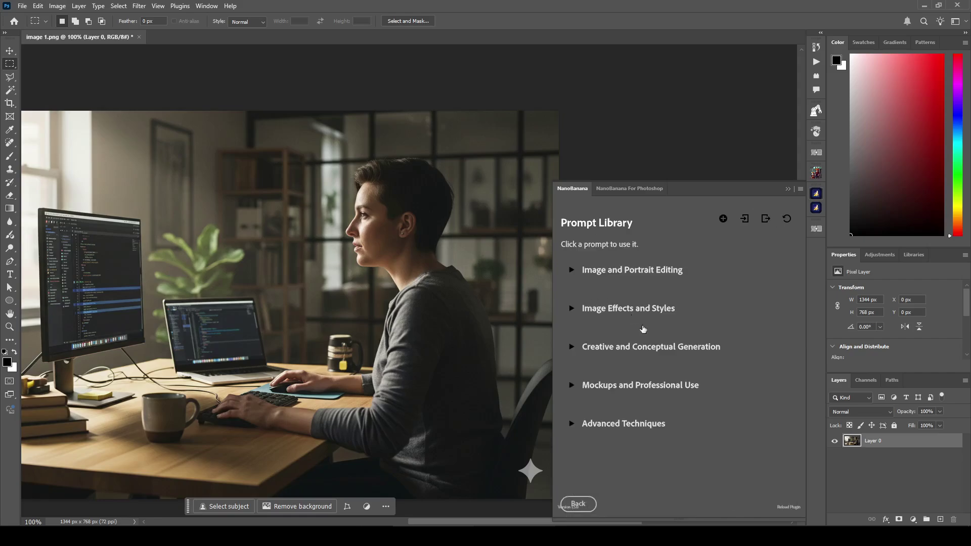
left_click(573, 309)
scroll(662, 326, "down", 2)
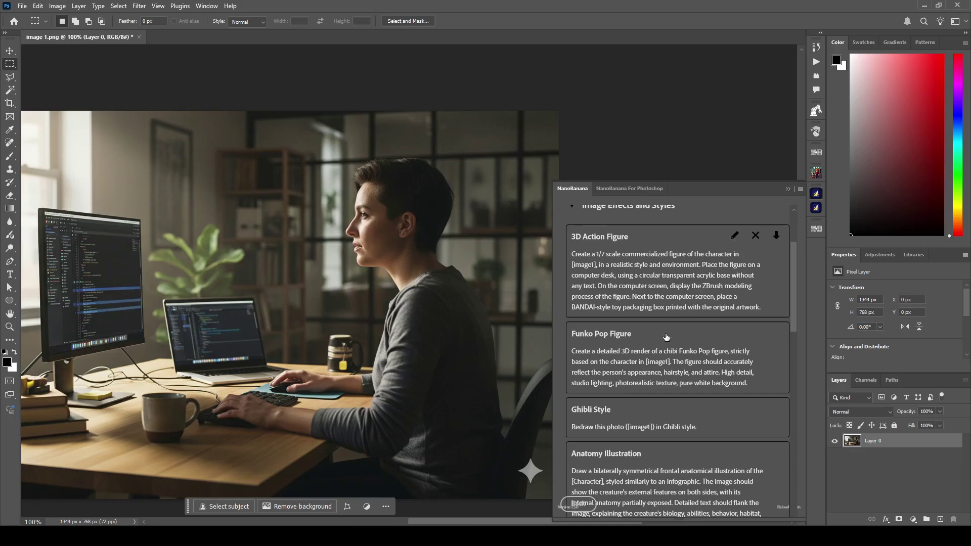
scroll(687, 363, "down", 2)
scroll(687, 363, "down", 2)
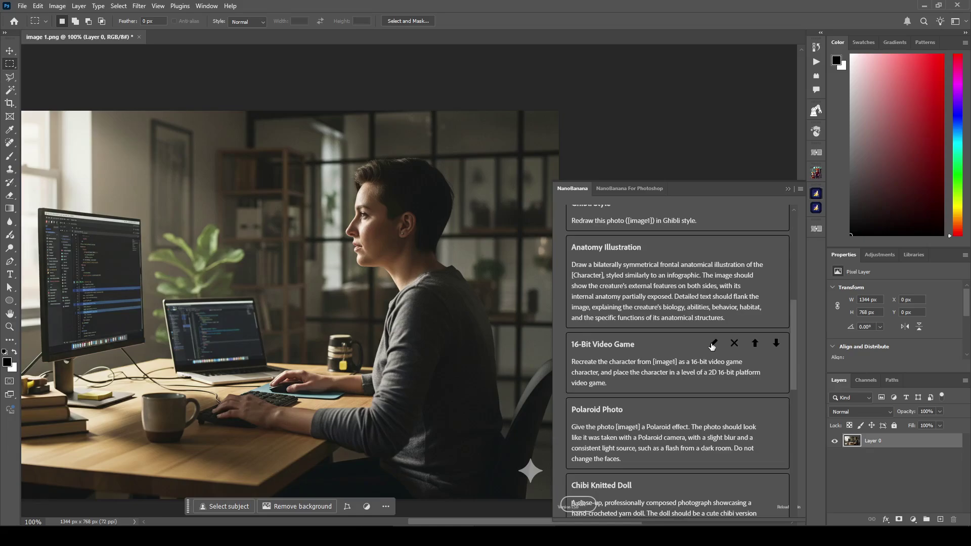
left_click(624, 360)
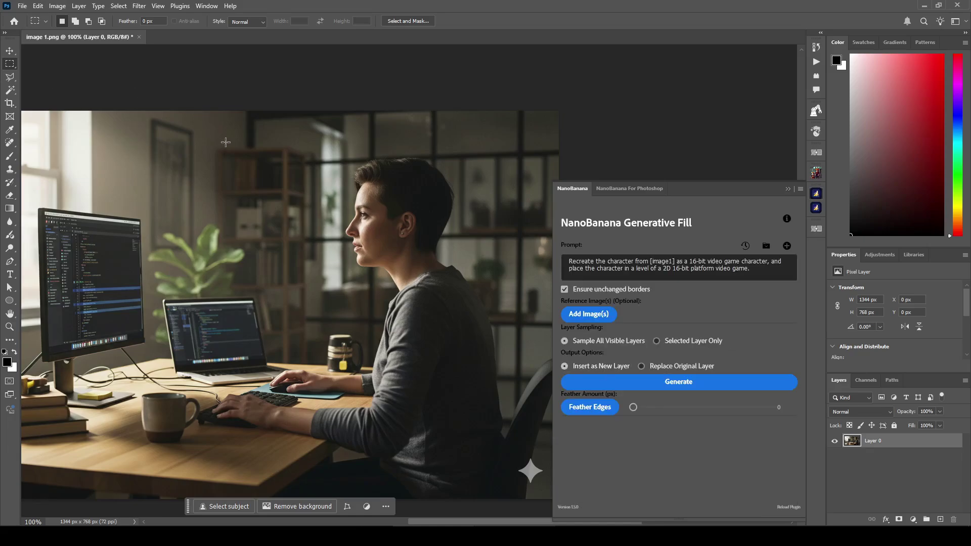
Select the right part of the photo around the woman and generate with Ensure unchanged borders off
left_click_drag(218, 142, 579, 493)
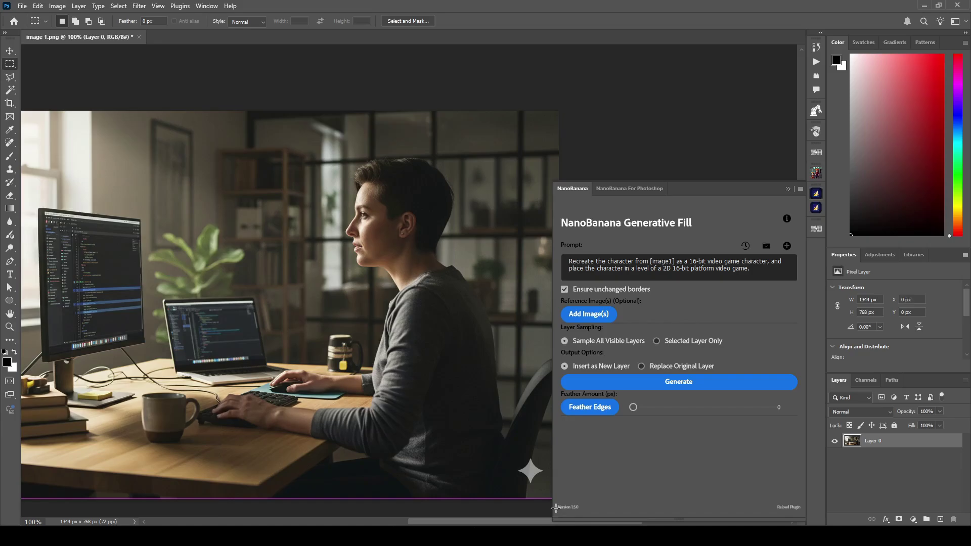
left_click(565, 289)
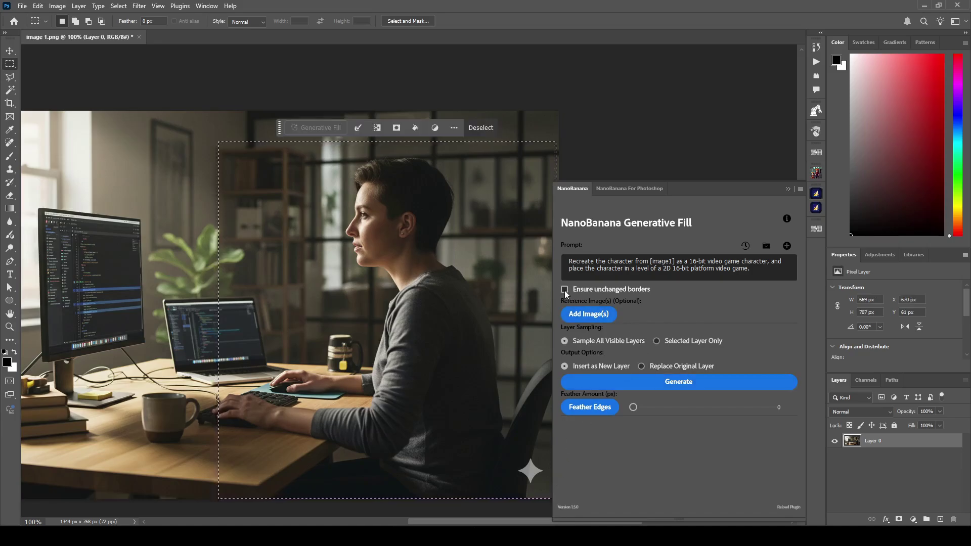
left_click(691, 384)
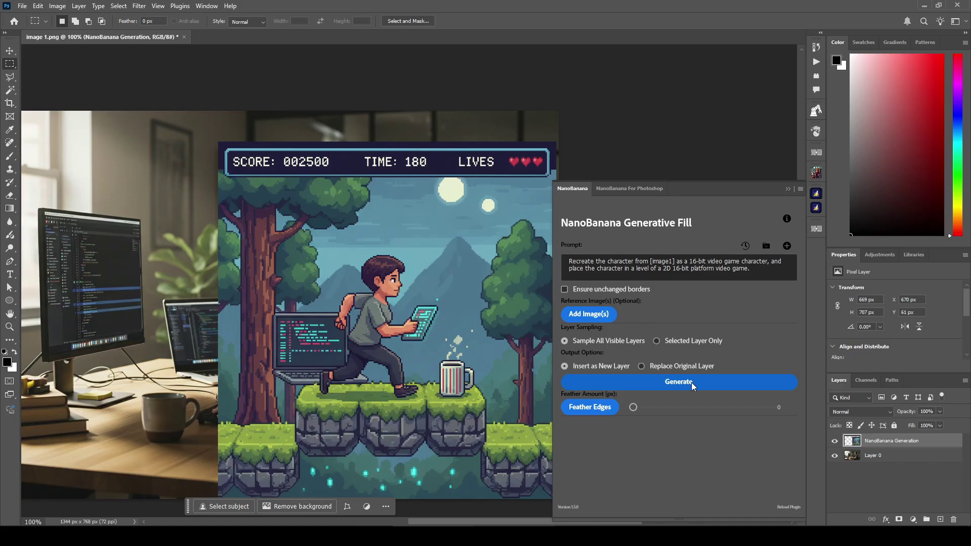
Browse the library's Image and Portrait Editing prompts, collapse them, and go back to the 16-bit prompt
left_click(767, 248)
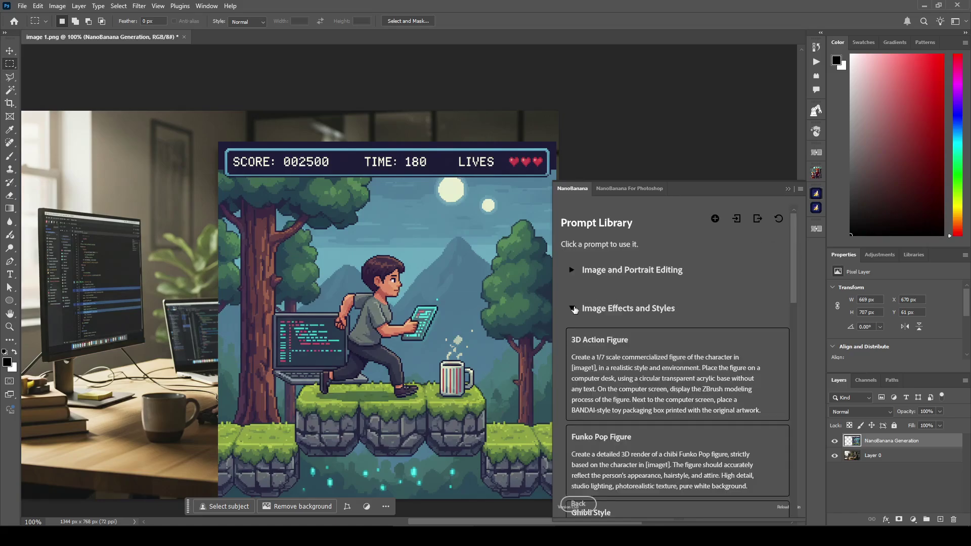
left_click(577, 308)
scroll(659, 326, "down", 3)
scroll(659, 328, "down", 3)
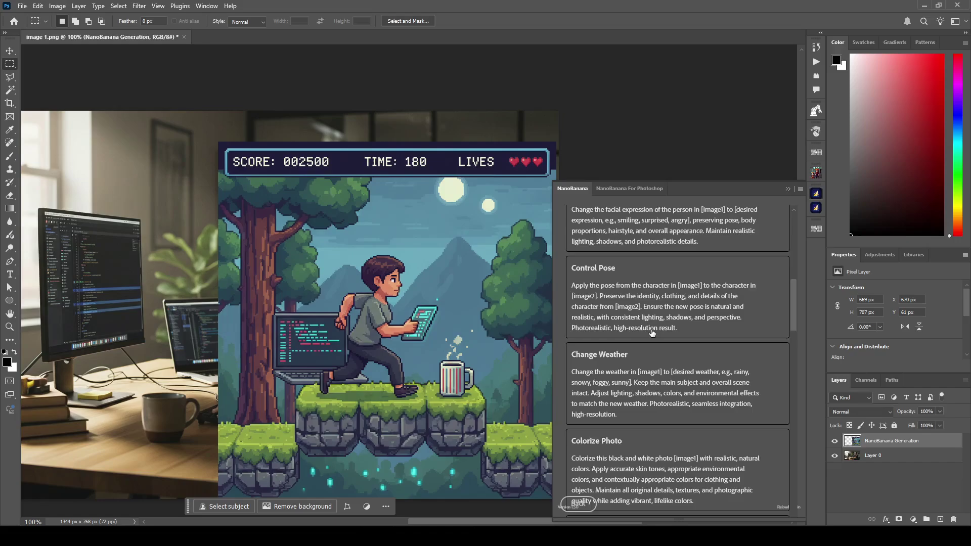
scroll(647, 324, "up", 8)
left_click(572, 271)
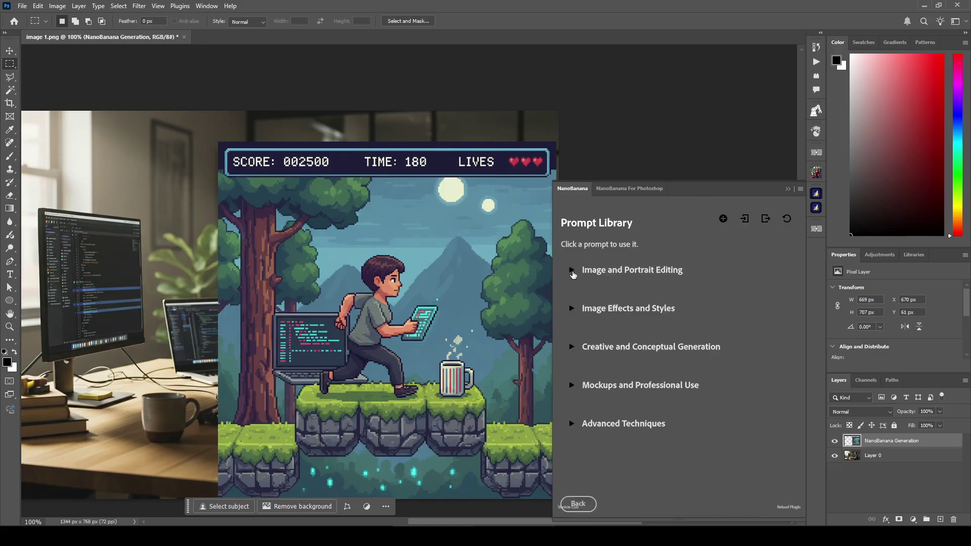
left_click(590, 505)
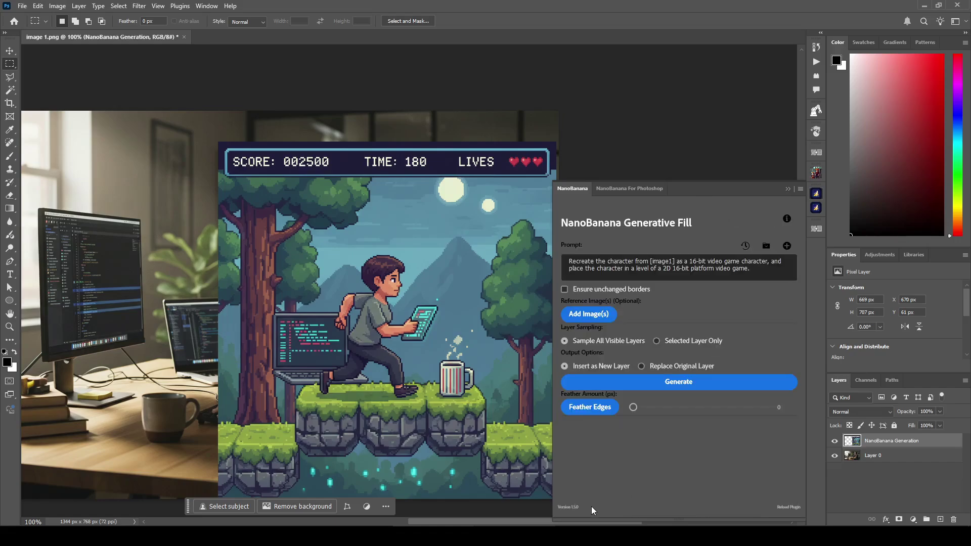
Try the Add New Prompt form's text, short-name, category and new-category fields, then cancel without saving
left_click(787, 246)
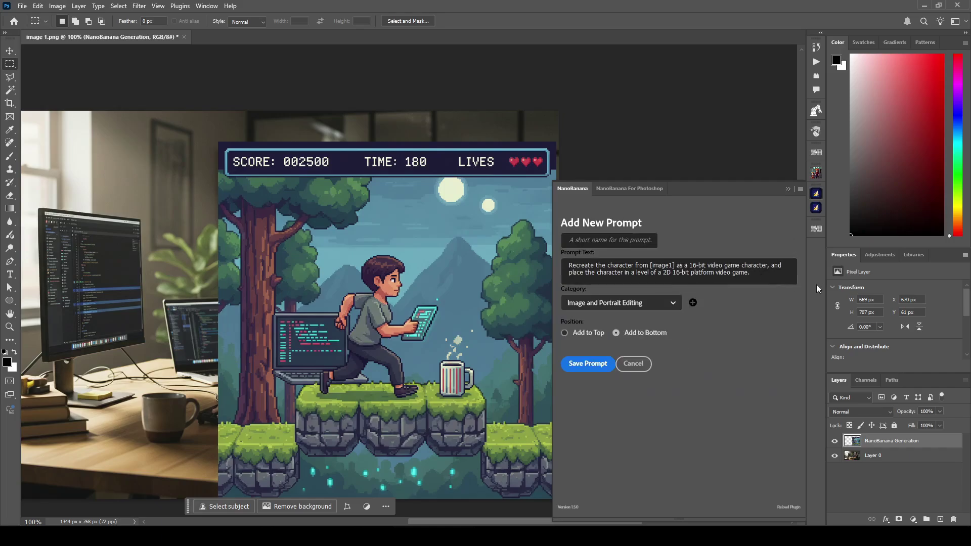
left_click_drag(773, 277, 525, 261)
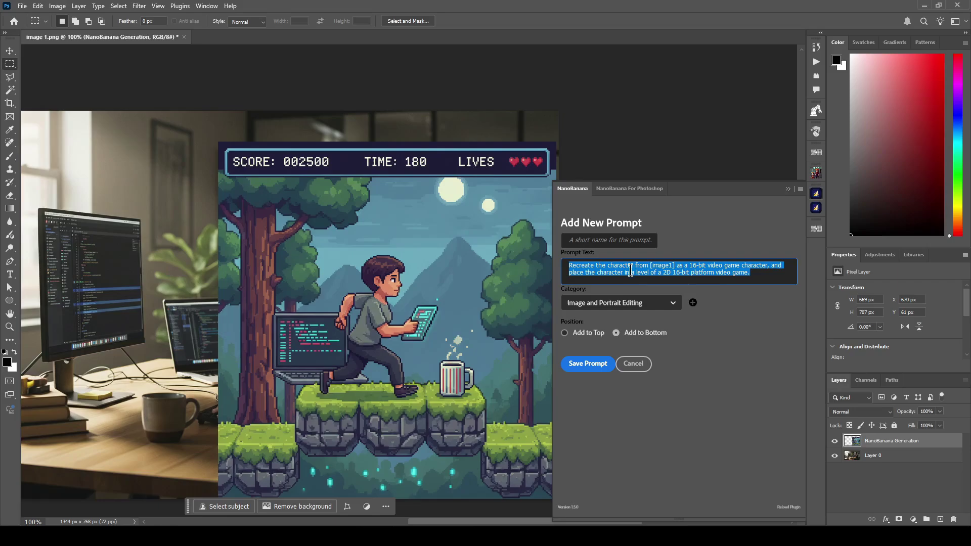
left_click(600, 241)
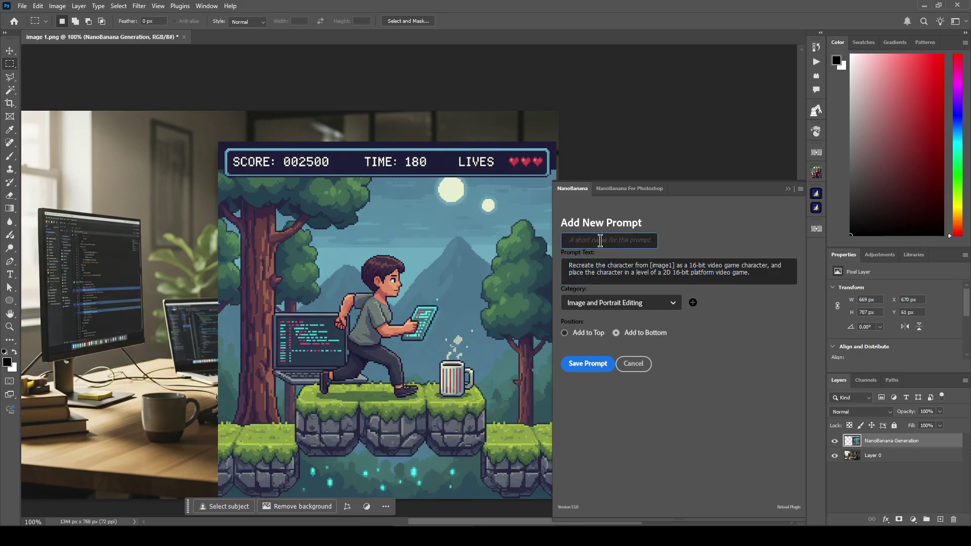
left_click(642, 304)
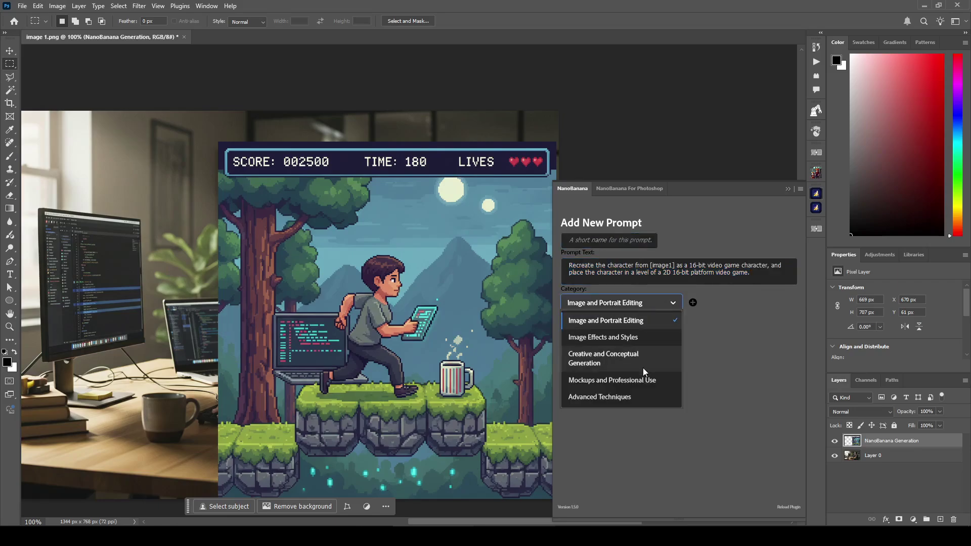
left_click(735, 335)
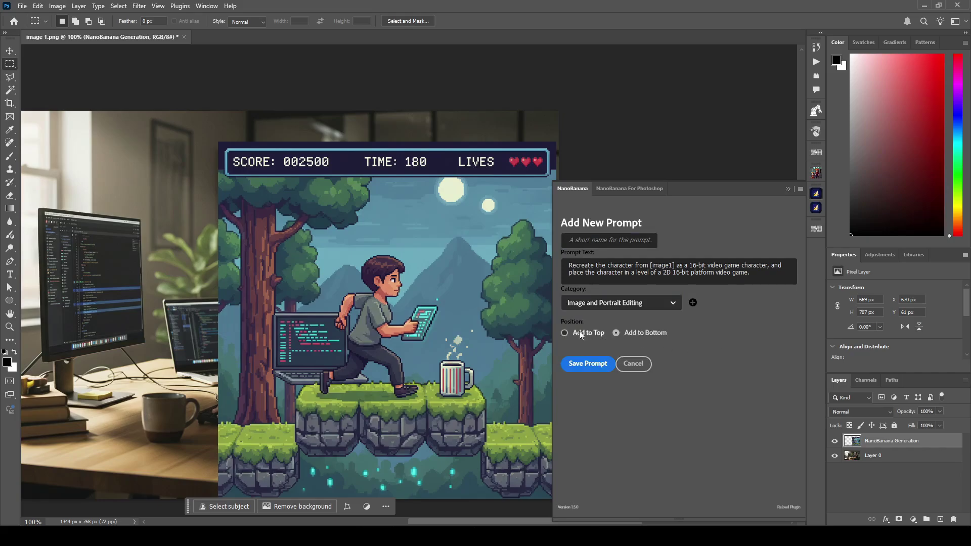
left_click(693, 302)
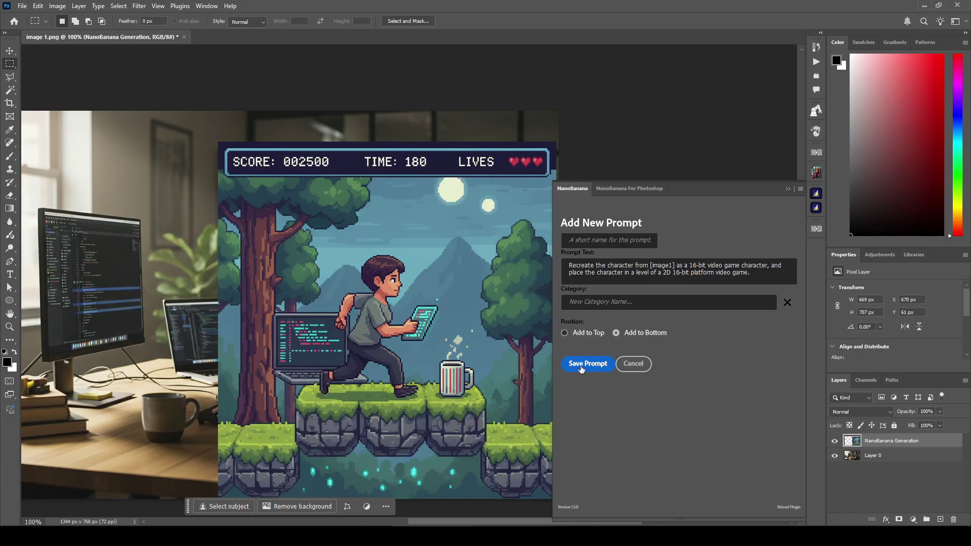
left_click(633, 364)
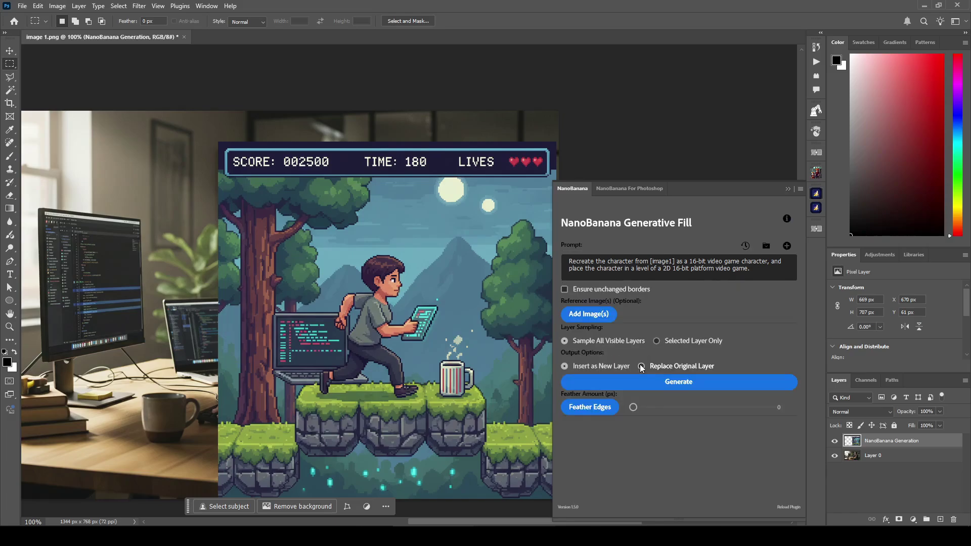
In the Prompt Library, expand Image and Portrait Editing and open then cancel editing Add Object
left_click(766, 245)
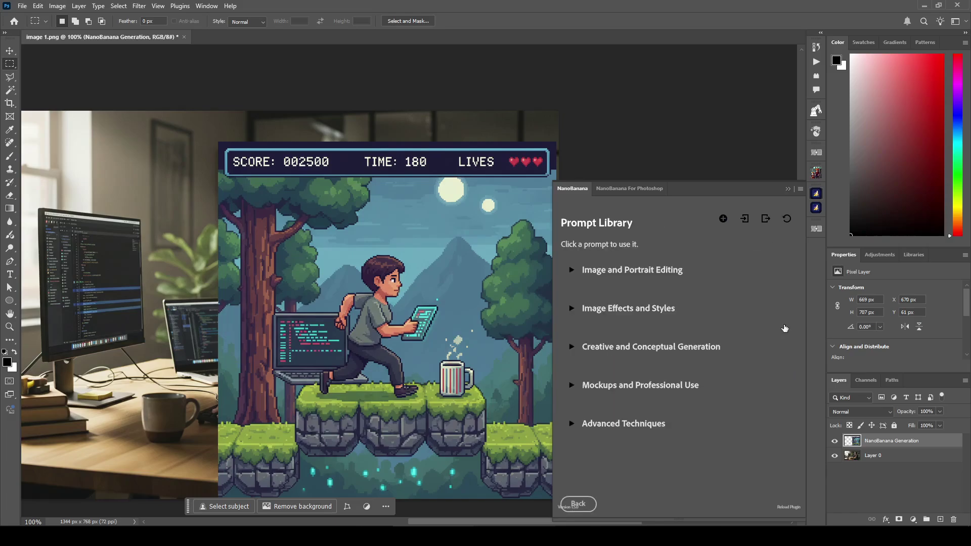
left_click(660, 273)
mouse_move(757, 310)
mouse_move(772, 386)
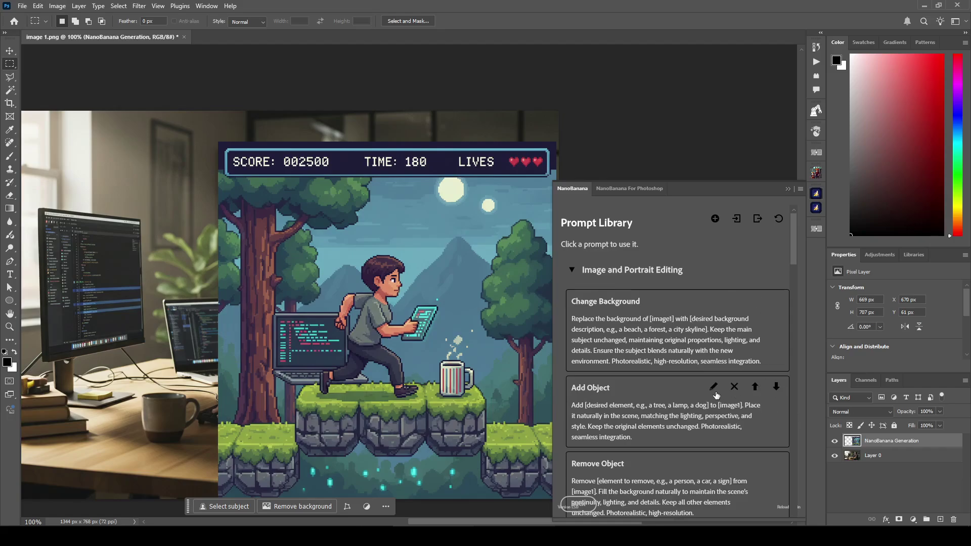
left_click(713, 387)
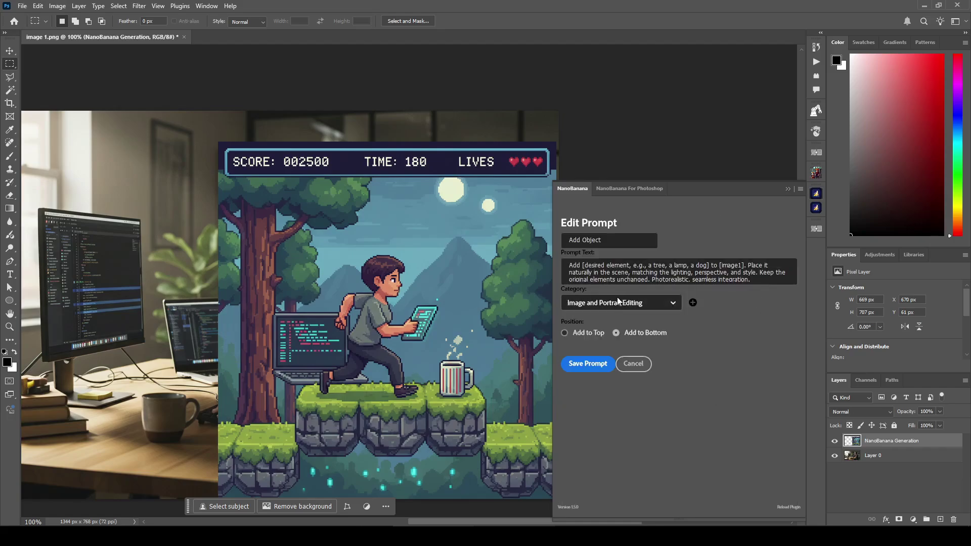
left_click(634, 363)
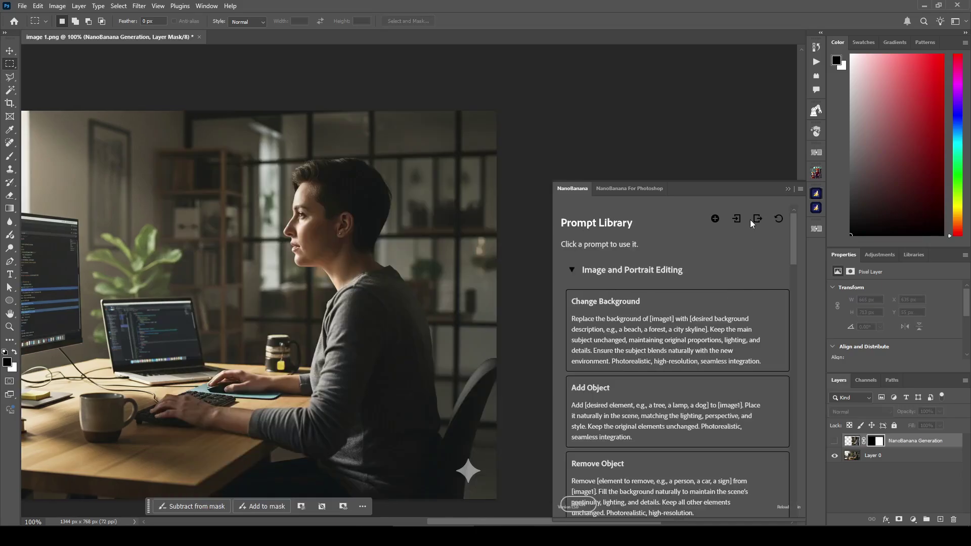
Start and cancel a library export and an import, then try restoring the library defaults
left_click(759, 219)
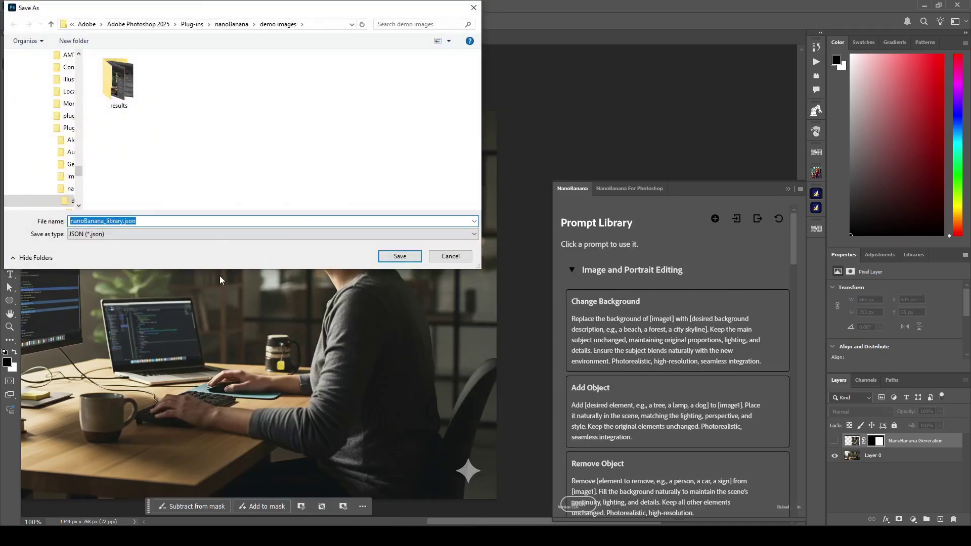
left_click(448, 258)
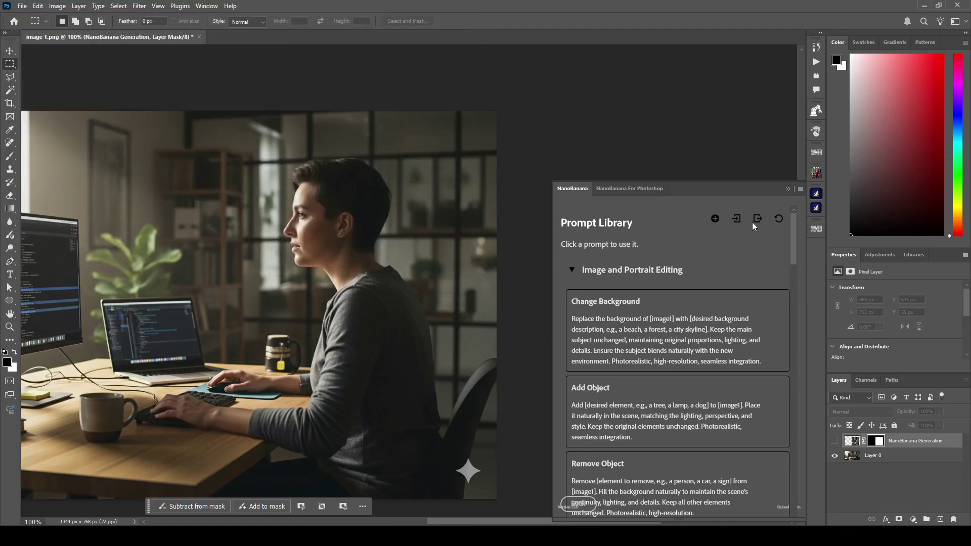
left_click(737, 219)
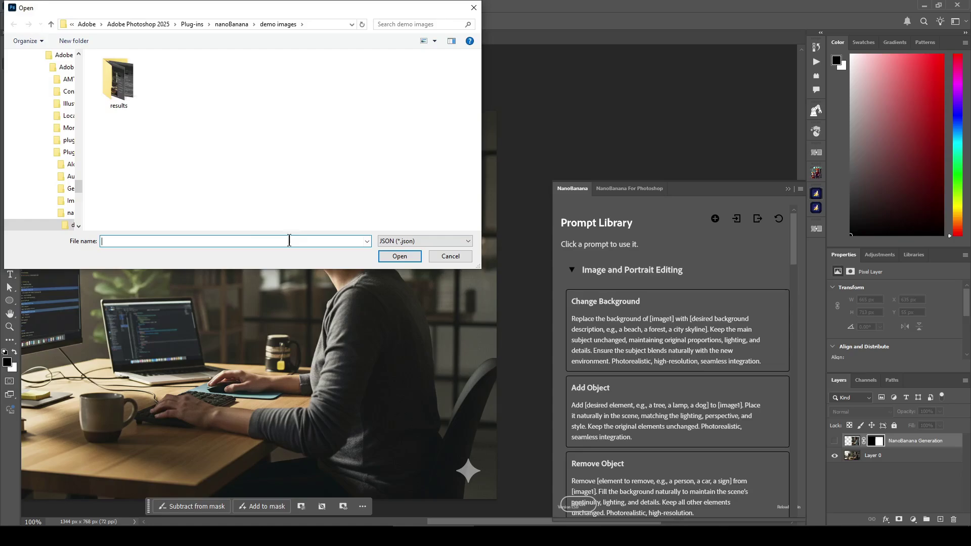
left_click(447, 256)
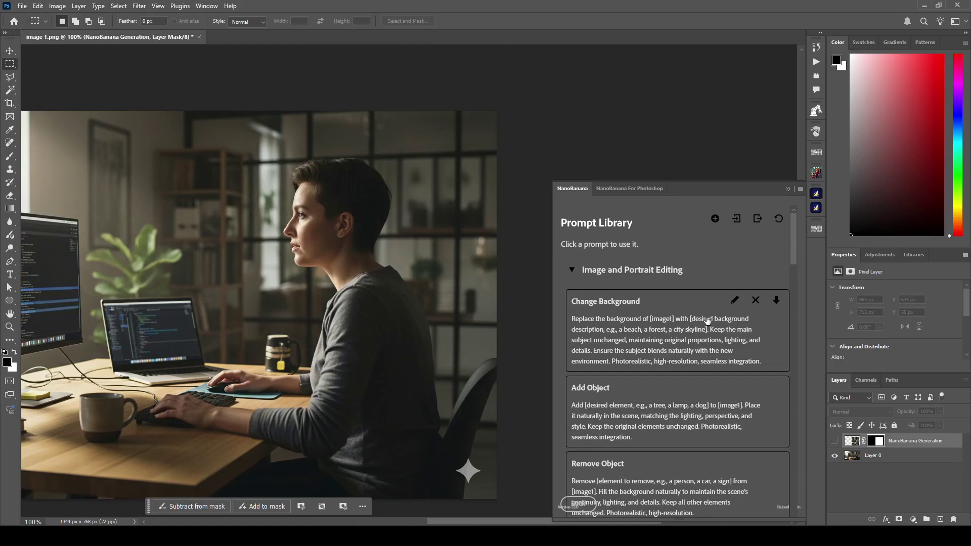
left_click(779, 219)
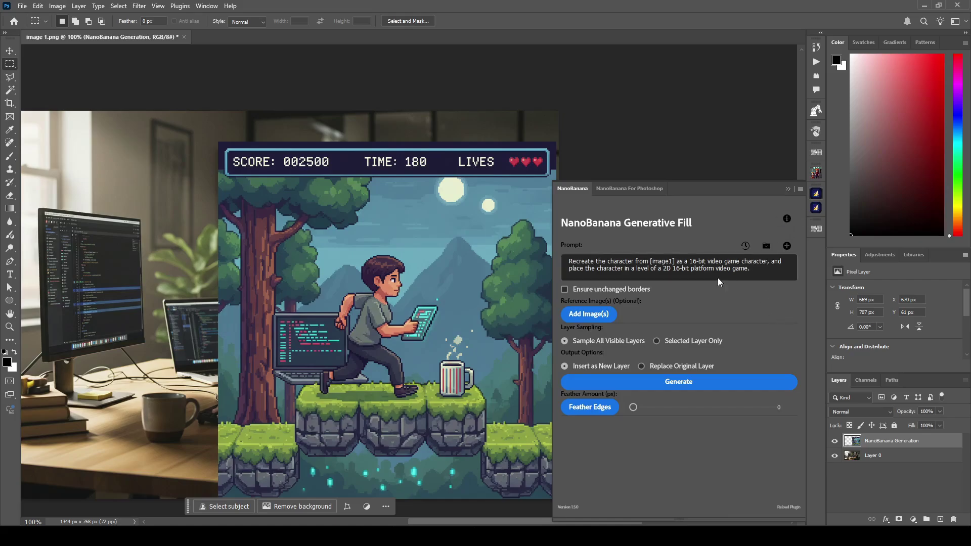
Delete the generated game layer, enable Ensure unchanged borders, and select a 666 × 753 px area around the woman
left_click(953, 519)
left_click(439, 202)
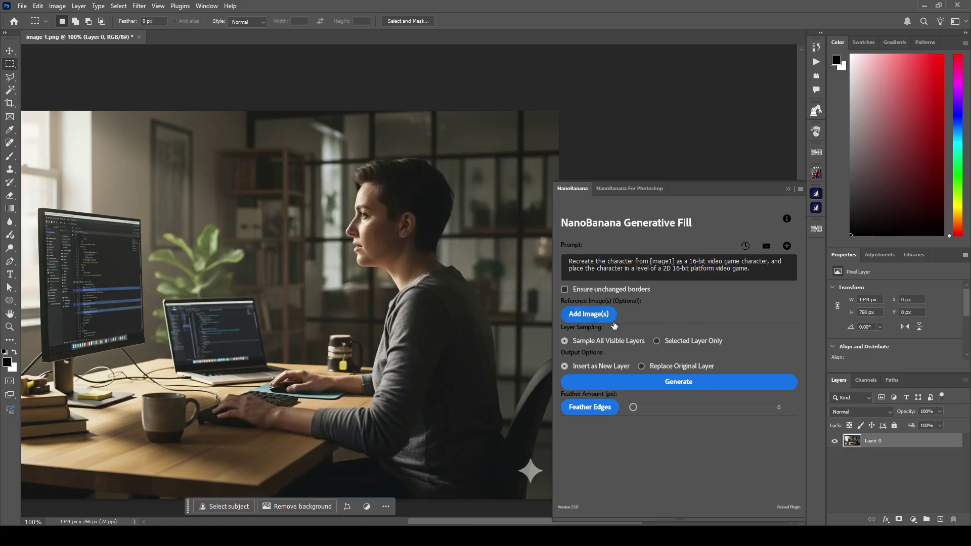
left_click(565, 289)
left_click_drag(203, 142, 537, 499)
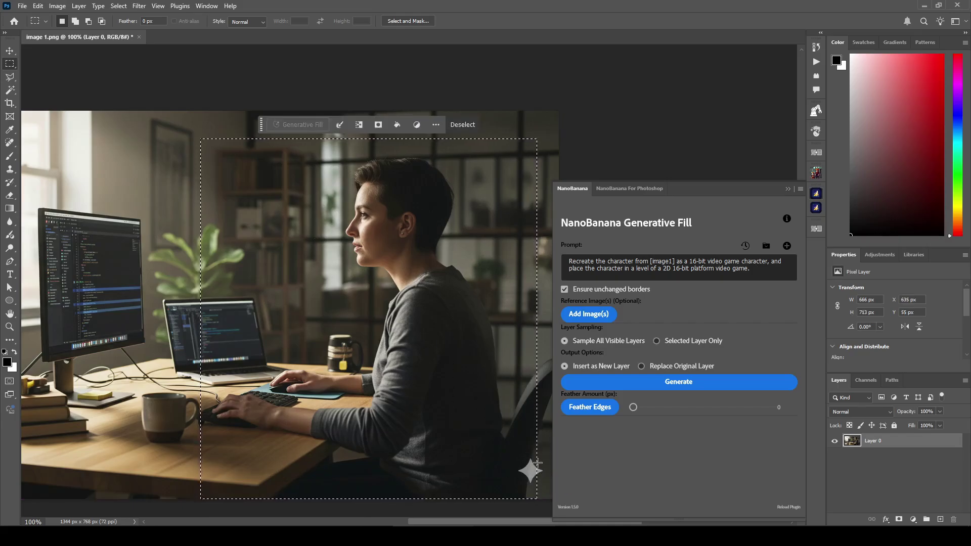
Attach the sunglasses photo 246733099_max.jpg and suit small.png as reference images
left_click(578, 314)
double_click(187, 94)
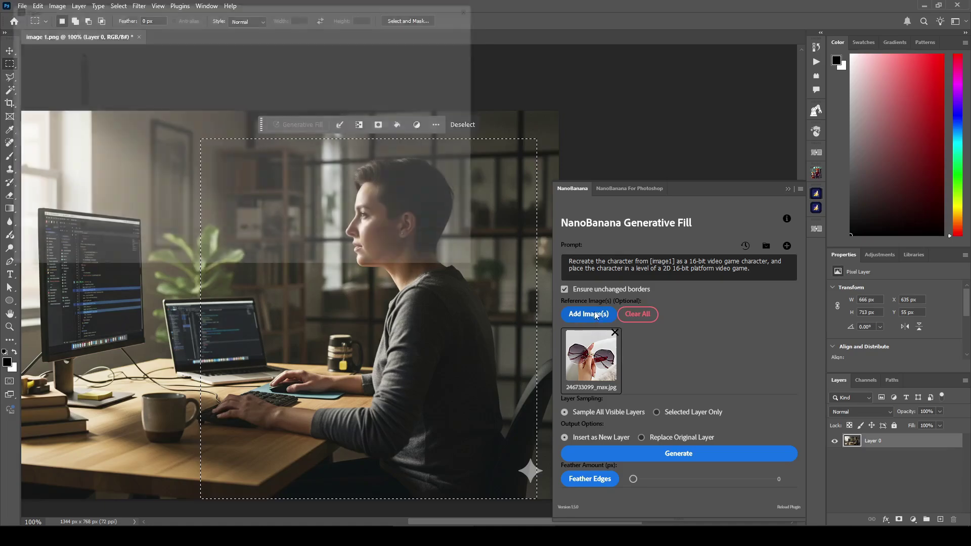
left_click(590, 314)
left_click(424, 240)
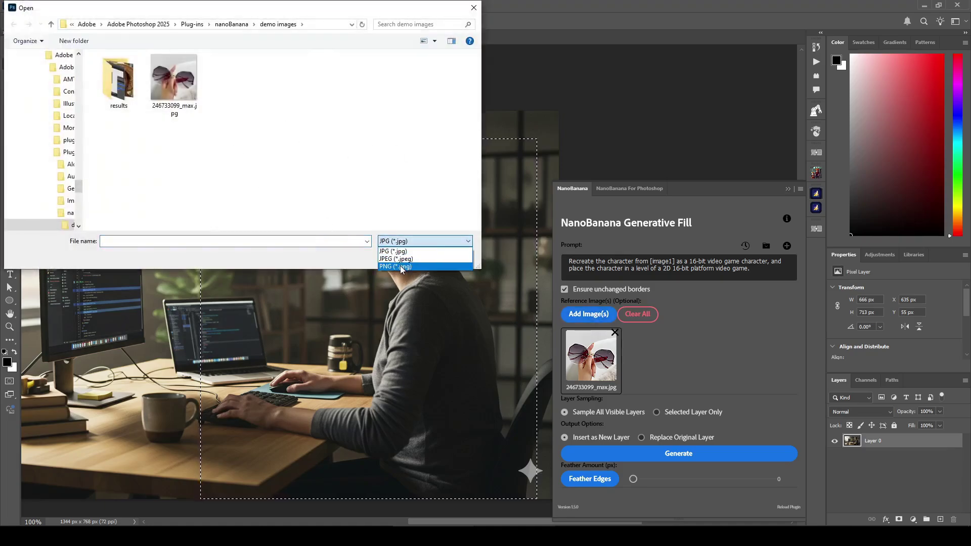
left_click(399, 266)
left_click(396, 82)
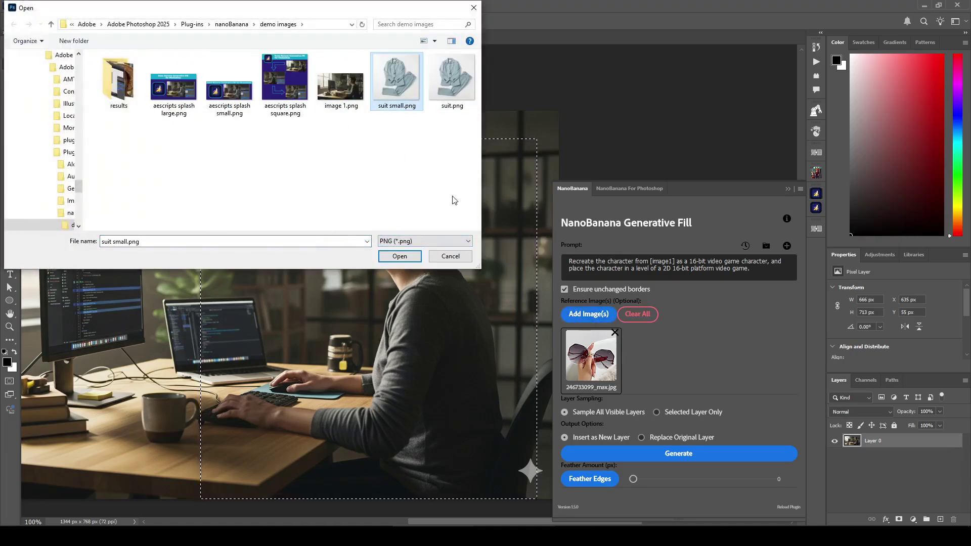
left_click(413, 257)
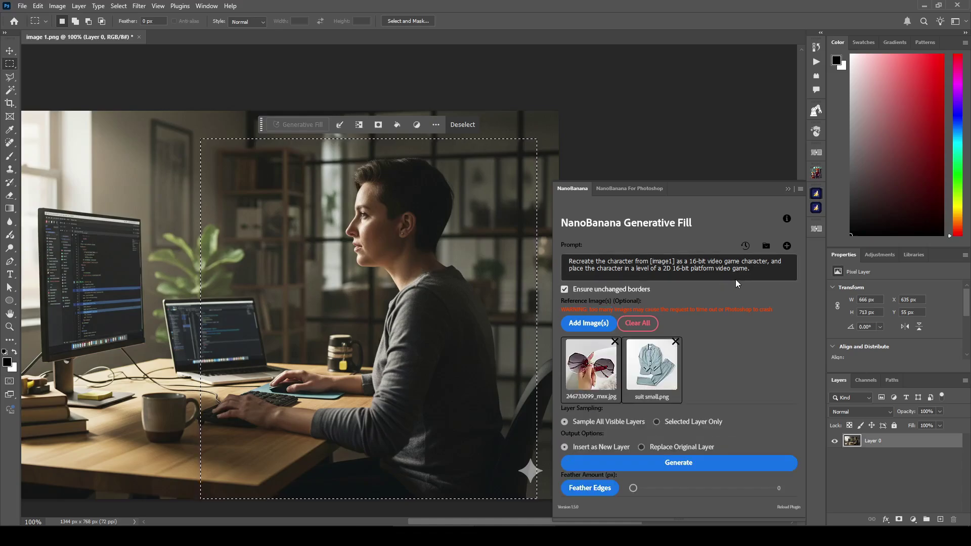
Replace the prompt with 'MAke her wear this suit and these glasses'
triple_click(758, 269)
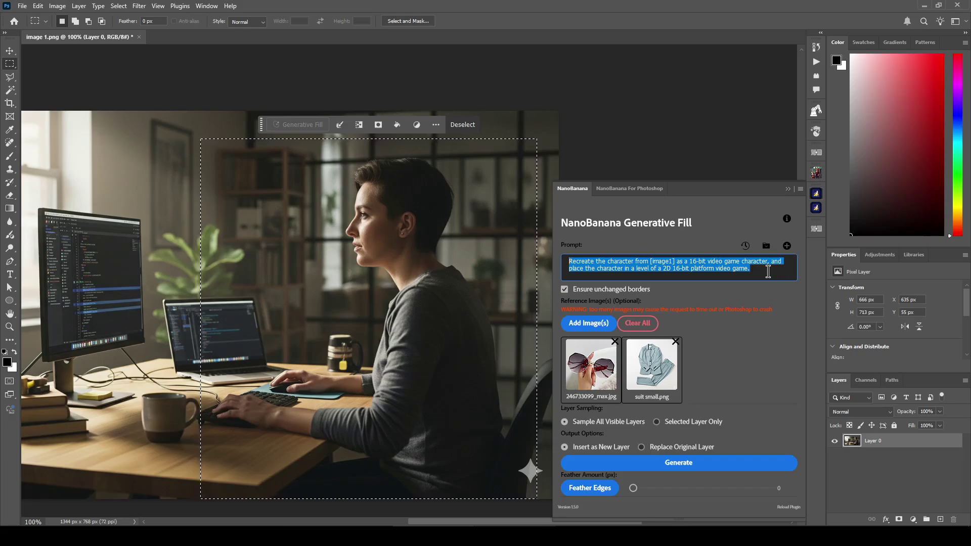
type("MAke ")
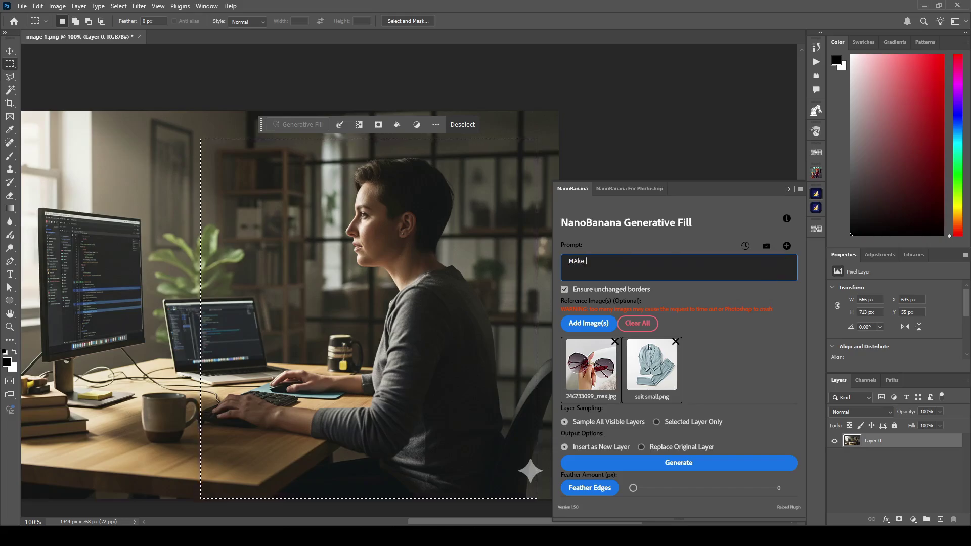
type("her wear this s")
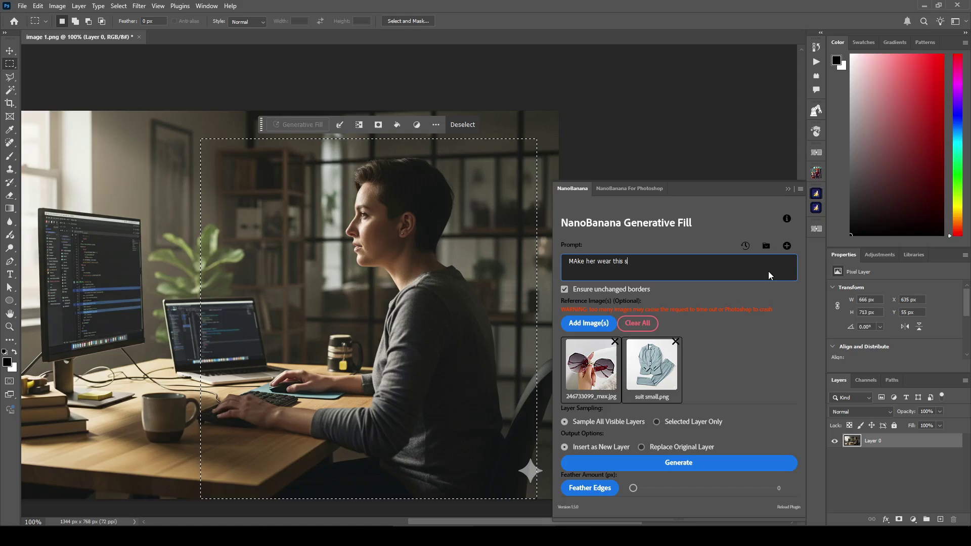
type("uit and these glasses")
Generate the woman wearing the reference suit and sunglasses from the selected area
left_click(725, 463)
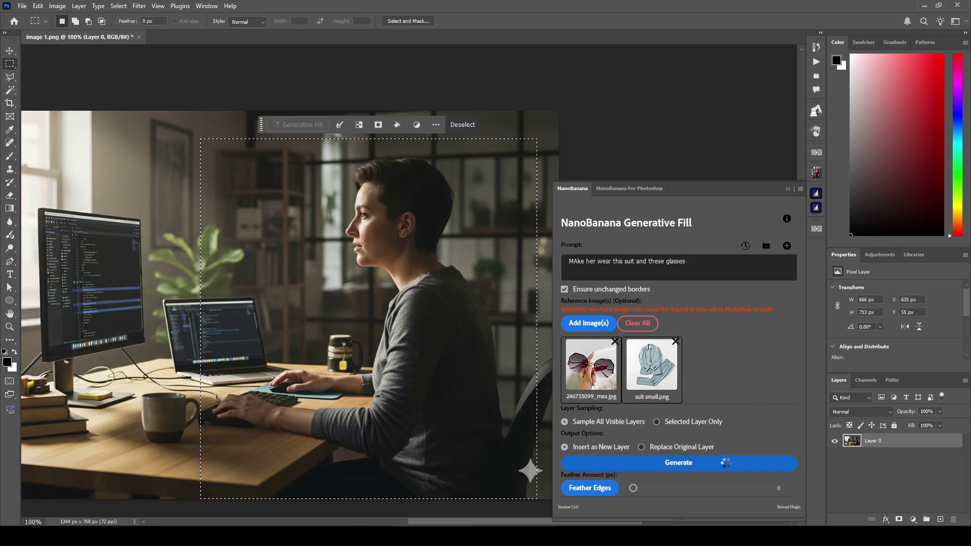